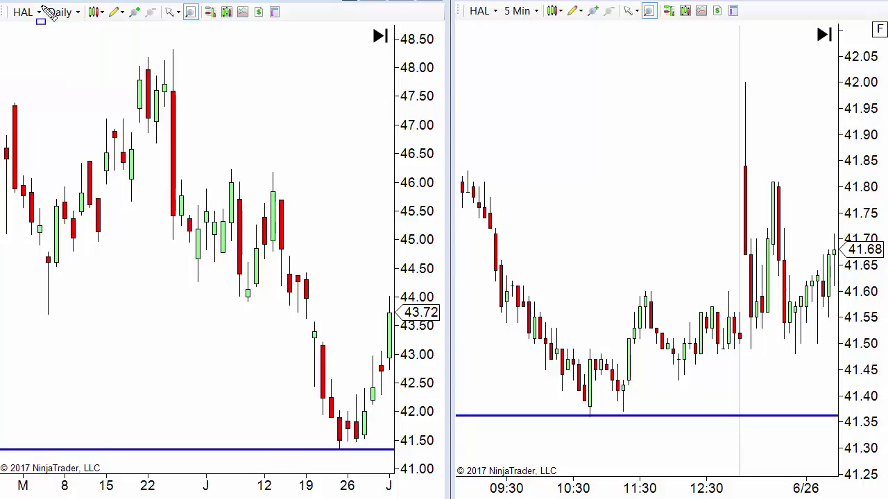
- Draw a blue box around the left chart's 'Daily' interval selector
left_click_drag(41, 4, 80, 23)
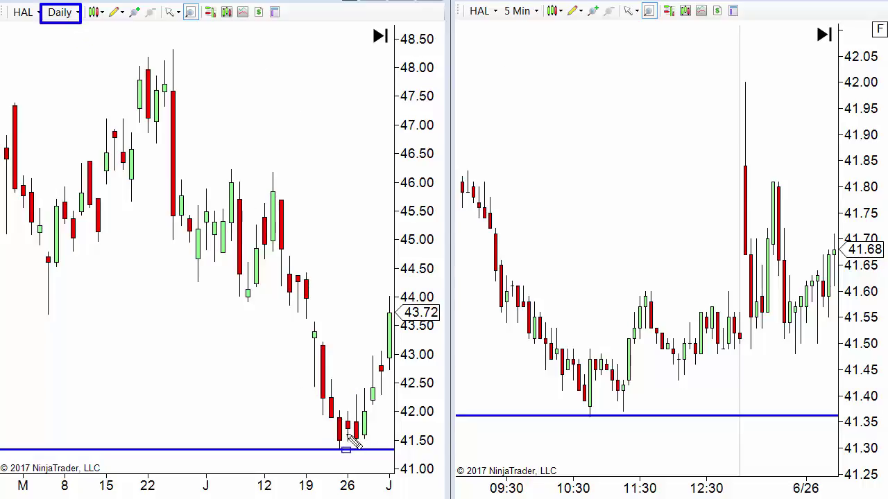
- Box the '5 Min' interval, arrow the daily low on support, clear the drawings, and place the Data Box
mouse_move(496, 2)
left_mouse_down()
mouse_move(507, 15)
mouse_move(542, 23)
left_mouse_up()
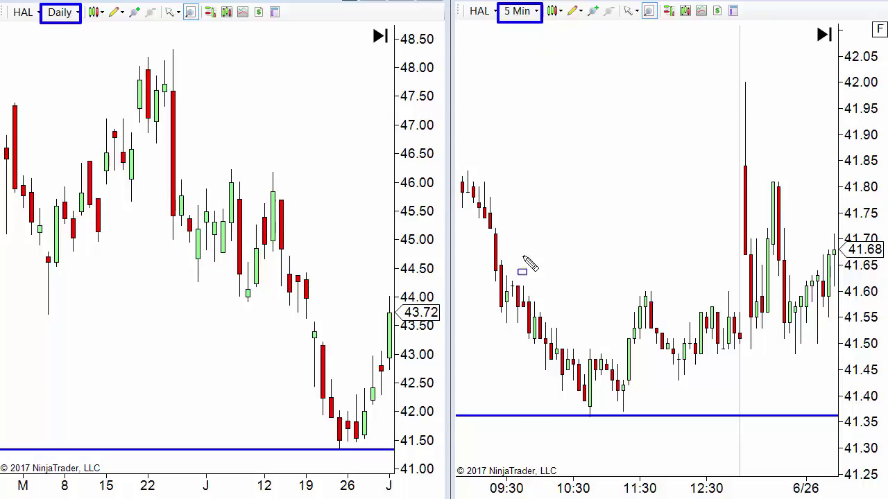
mouse_move(292, 415)
left_mouse_down()
mouse_move(331, 448)
mouse_move(368, 401)
mouse_move(387, 307)
left_mouse_up()
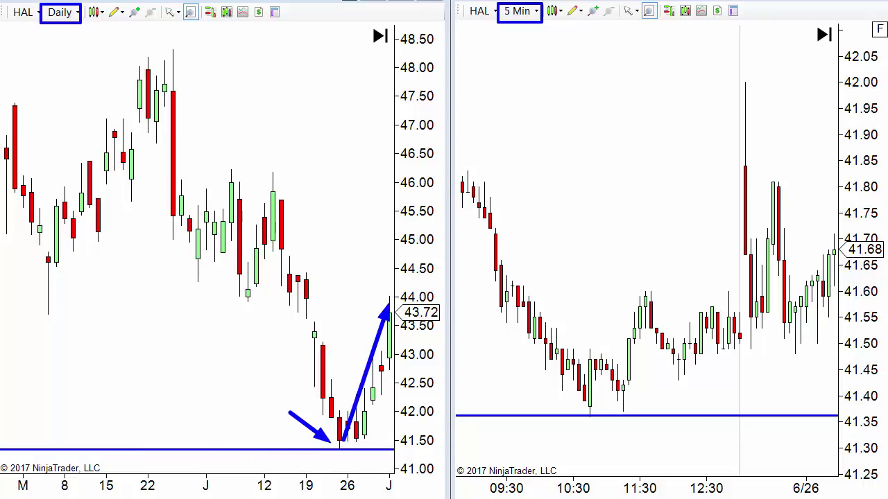
key("Escape")
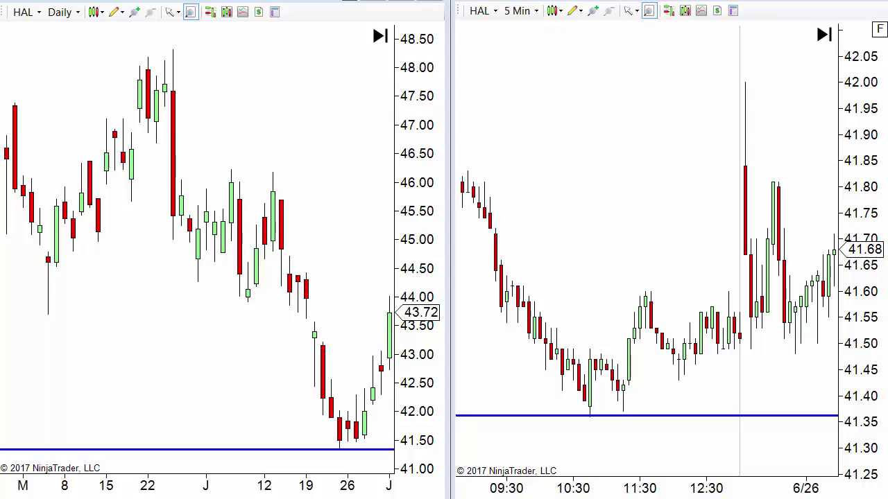
left_click_drag(609, 298, 97, 248)
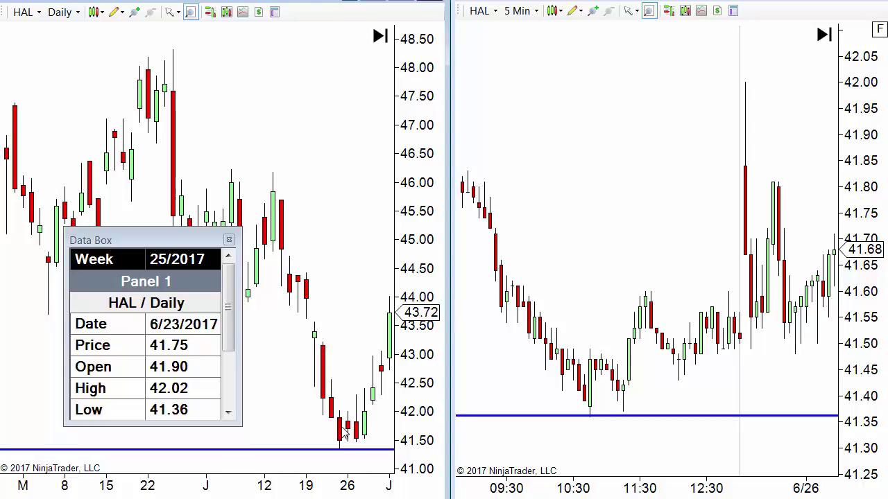
- Nudge the Data Box lower on the Daily chart and return focus to the charts
left_click_drag(174, 242, 173, 255)
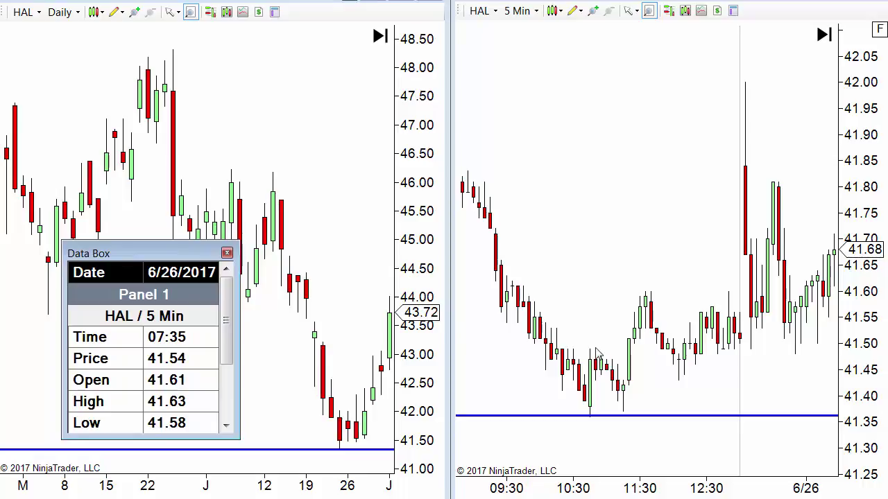
left_click(624, 208)
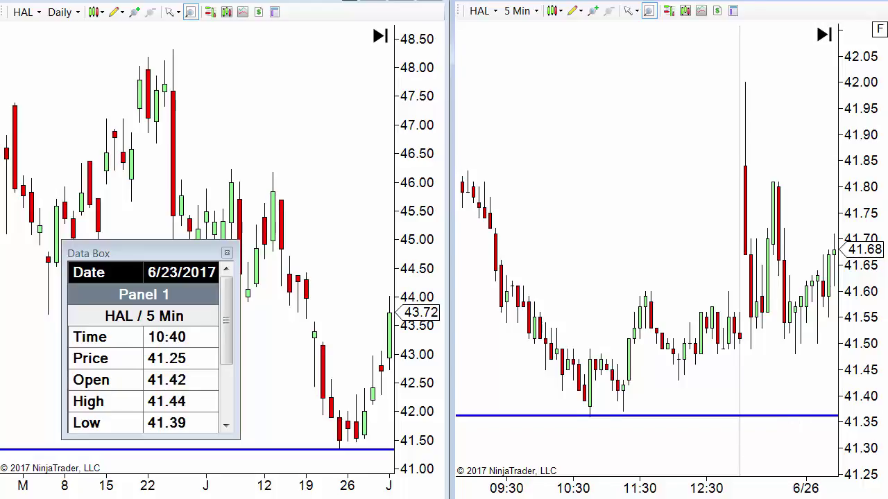
- Scroll to the latest 5-min bars, box price at the support line, and arrow the drop to the low
scroll(579, 277, "down", 10)
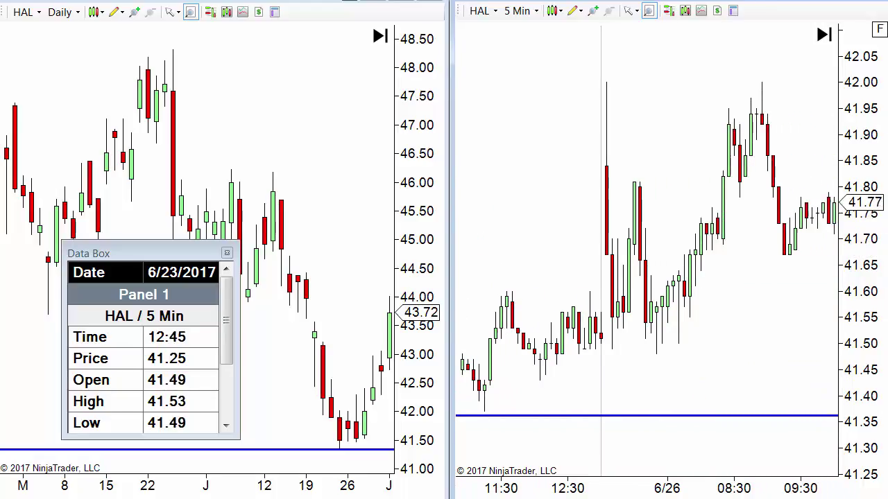
scroll(645, 278, "down", 4)
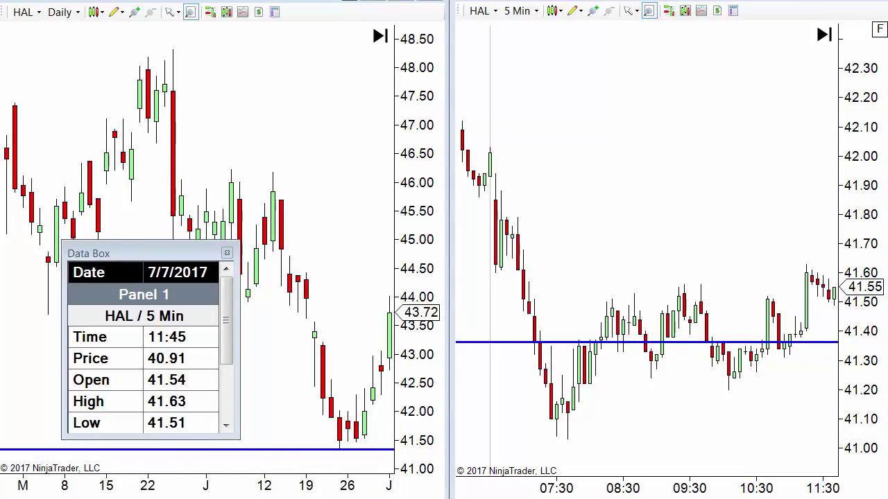
left_click(810, 330)
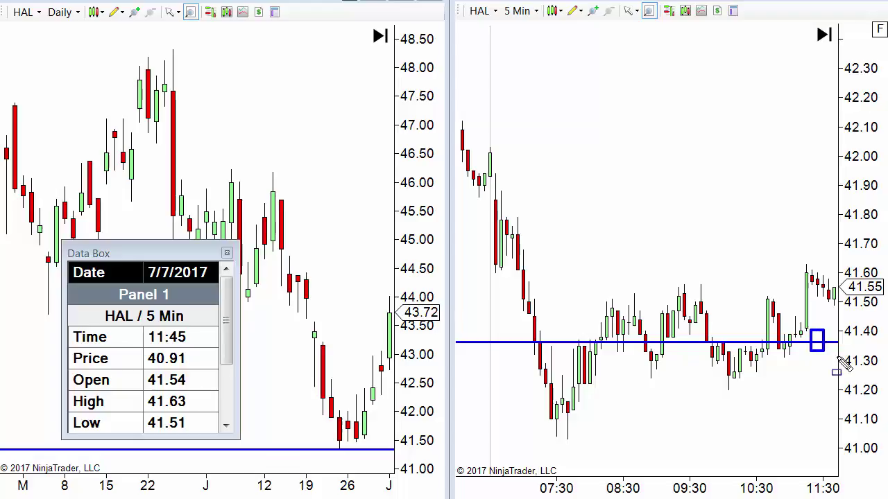
left_click(852, 353)
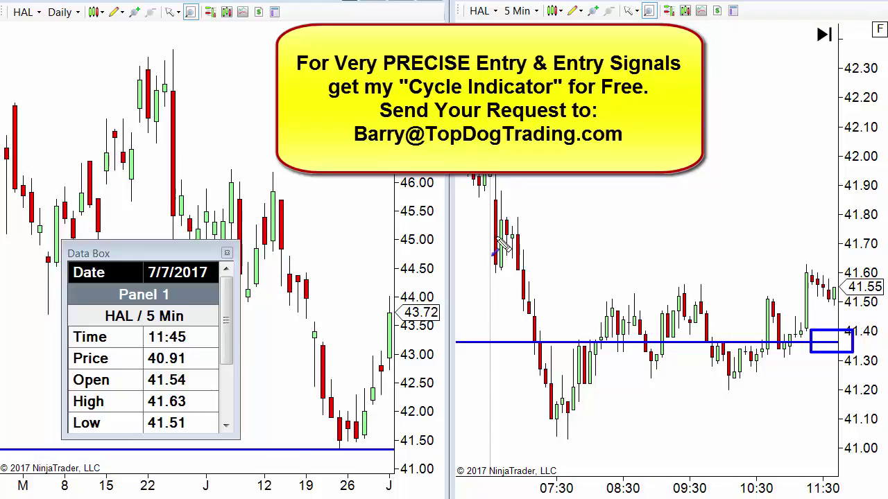
mouse_move(495, 229)
left_mouse_down()
mouse_move(510, 264)
mouse_move(541, 431)
left_mouse_up()
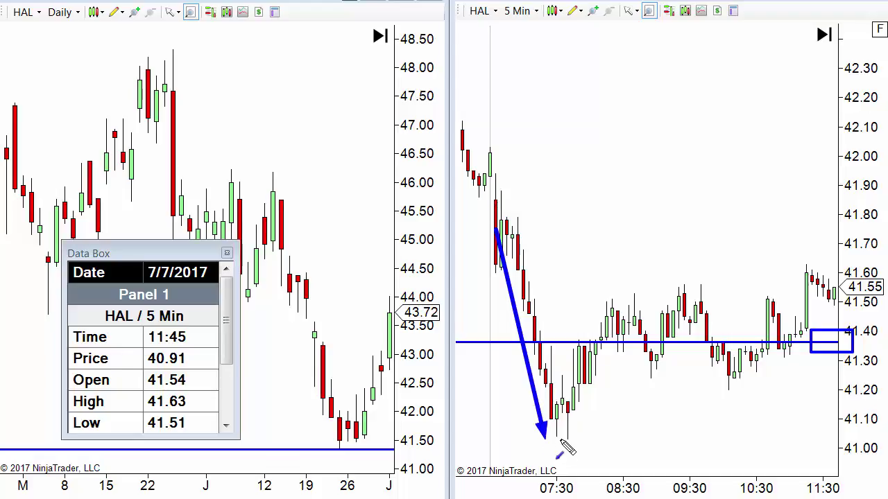
- Arrow the rebound from the 5-min low, clear all markings, and move the Data Box aside
mouse_move(557, 432)
left_mouse_down()
mouse_move(602, 357)
mouse_move(617, 299)
mouse_move(654, 366)
mouse_move(674, 353)
mouse_move(692, 286)
mouse_move(740, 380)
mouse_move(769, 301)
mouse_move(789, 339)
mouse_move(806, 276)
left_mouse_up()
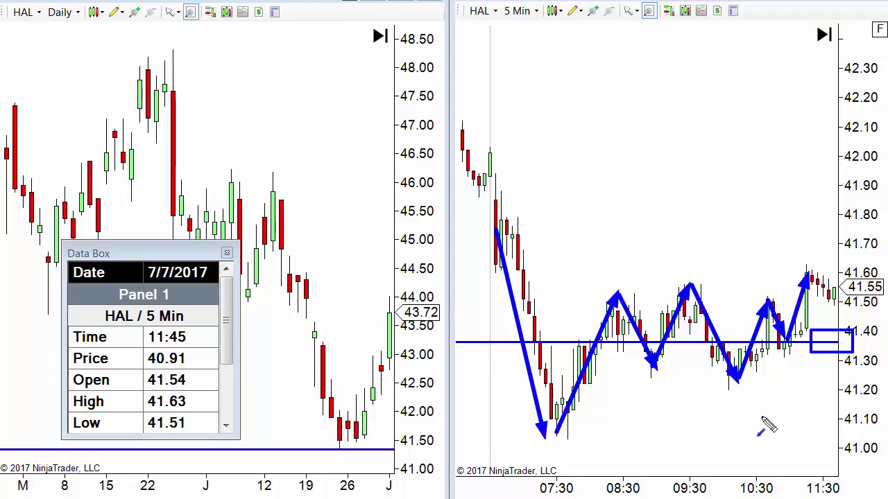
key("Escape")
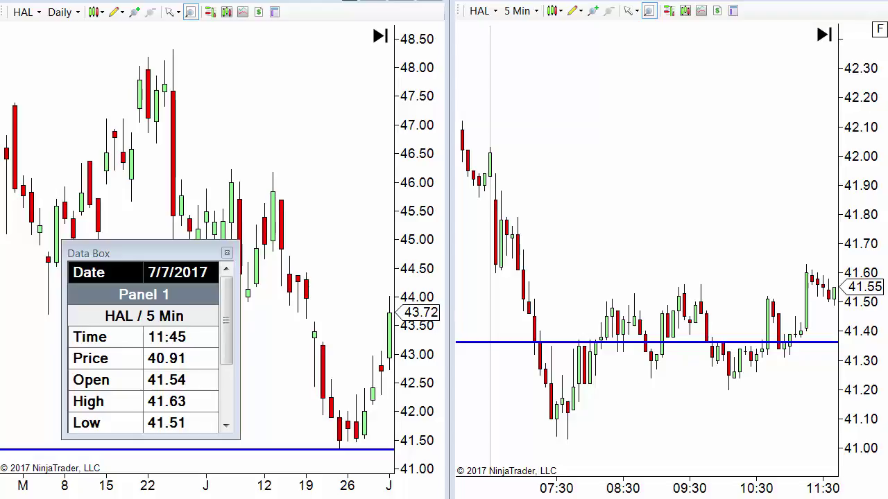
left_click_drag(196, 254, 765, 278)
- Close the Data Box, advance the daily chart, and box the late-June lows and July dip at support
key("ctrl+d")
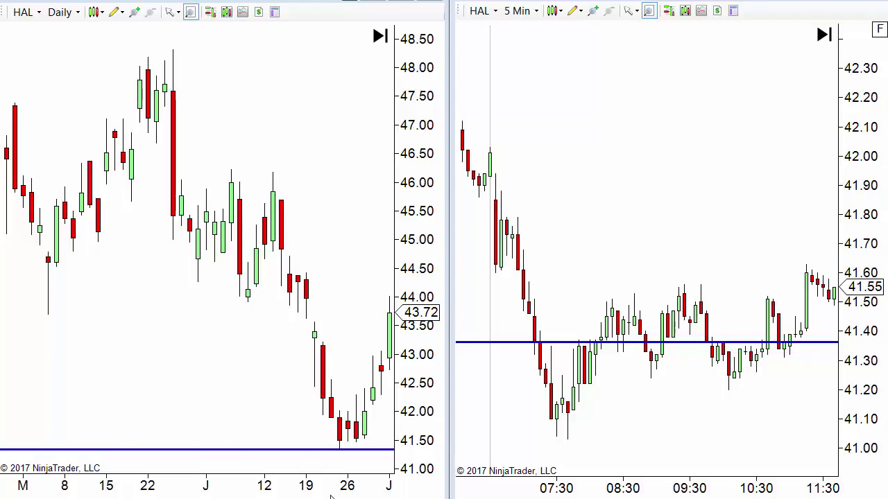
key("Right")
key("Right")
key("Right")
key("Right")
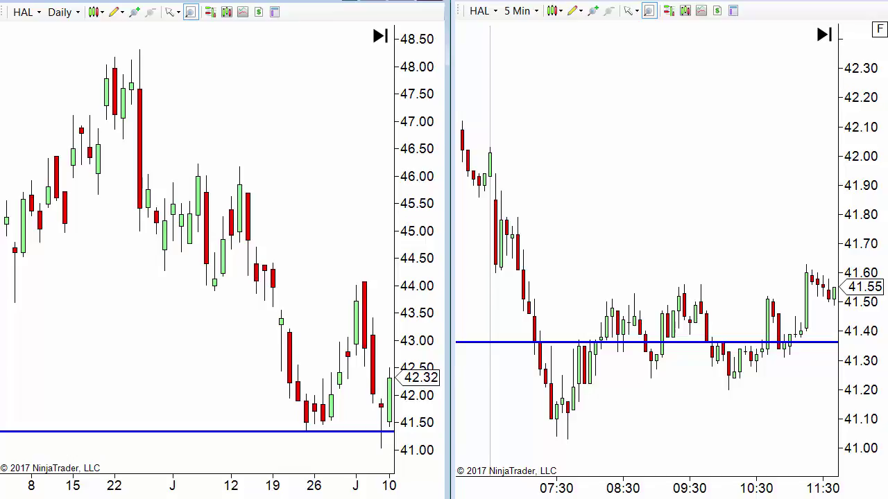
scroll(222, 270, "down", 4)
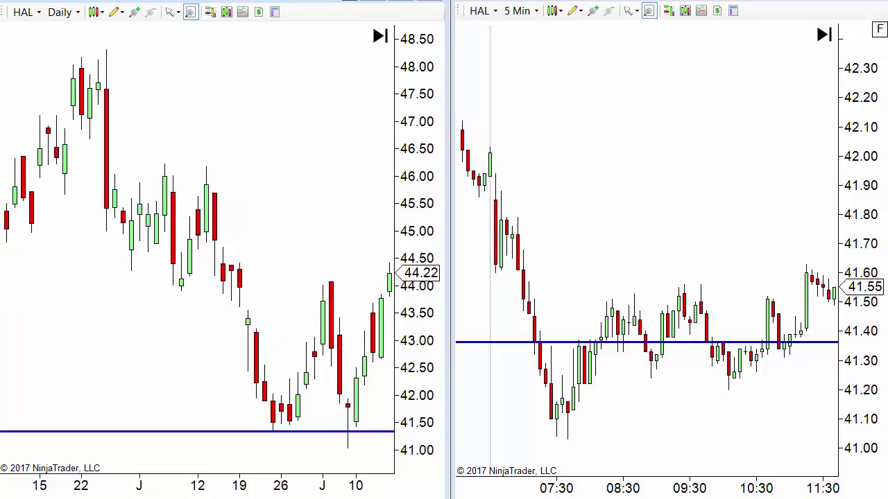
left_click_drag(250, 413, 288, 446)
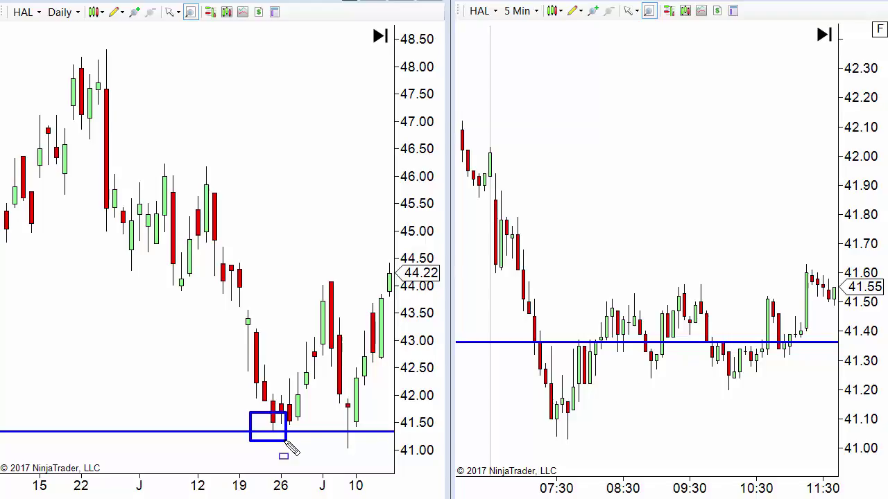
left_click(333, 390)
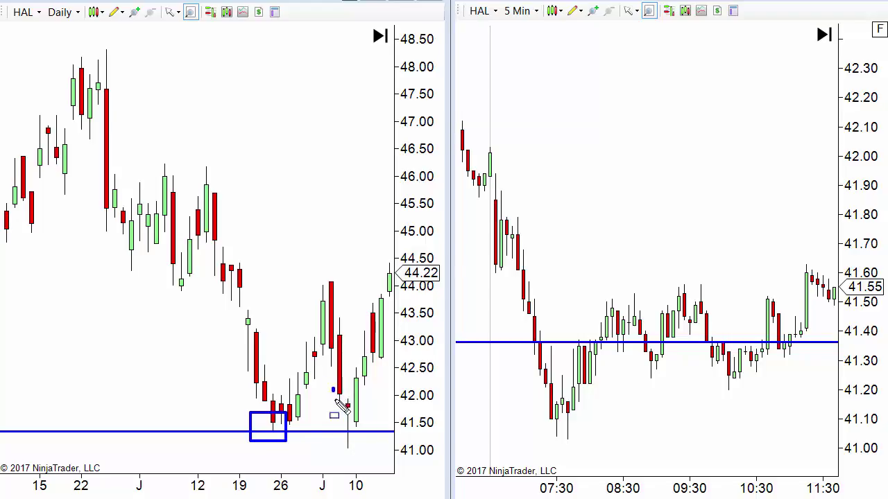
left_click(366, 458)
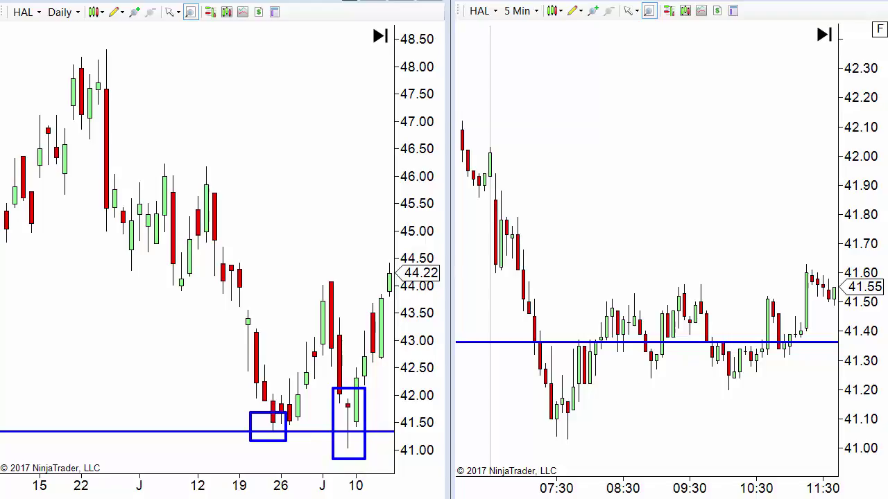
- Draw arrows from the first daily box to the second and up to the latest bar, then box the lowest bars
left_click(275, 434)
left_click(345, 452)
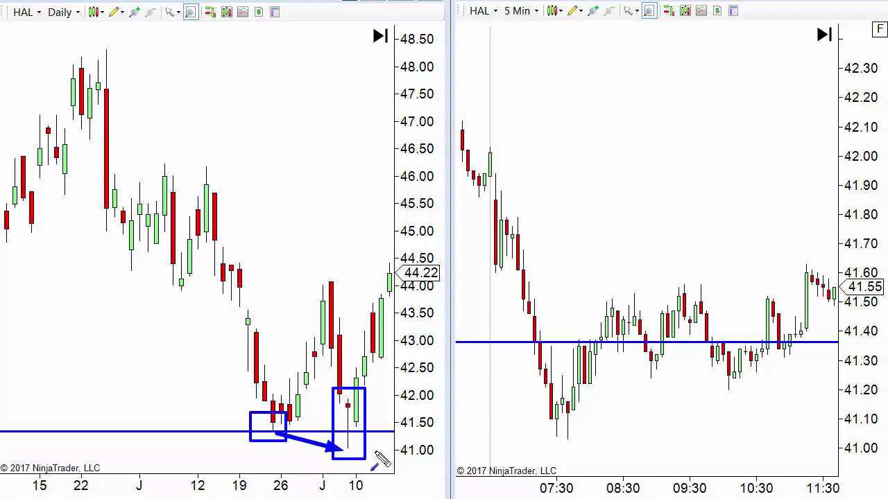
left_click(361, 386)
left_click(386, 282)
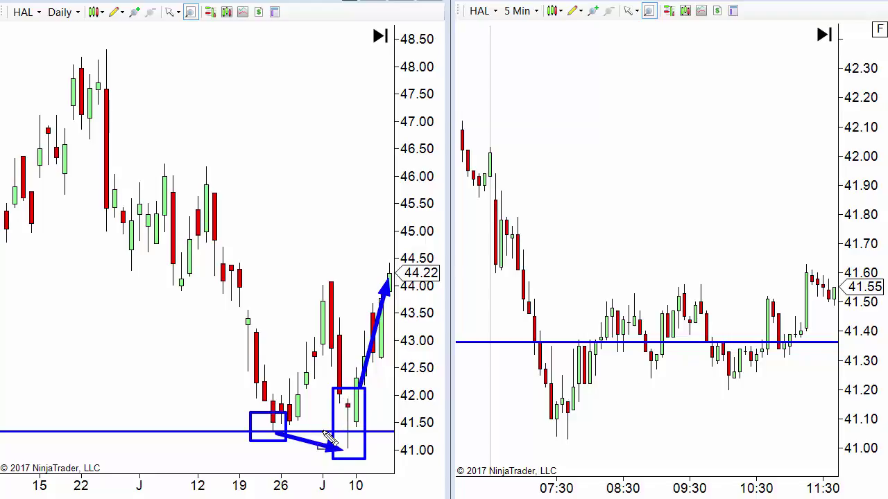
left_click_drag(336, 392, 360, 458)
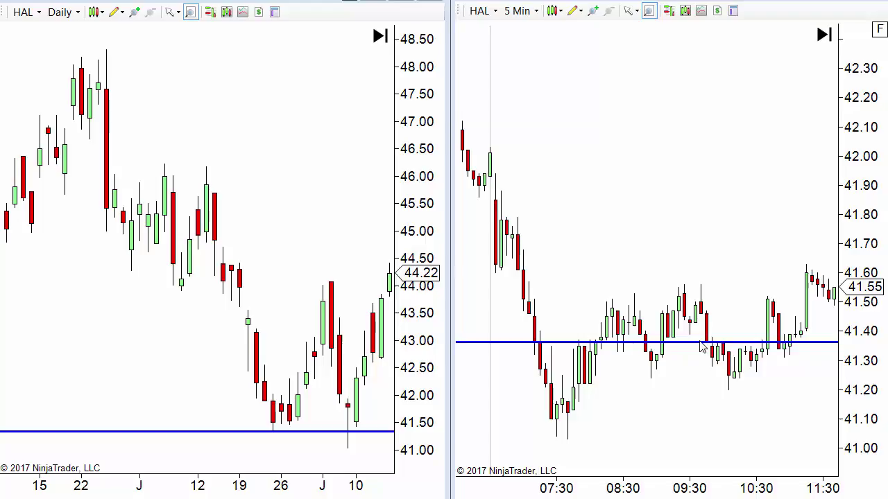
- Restyle the HAL 5 Min horizontal support line near 41.37 to Gold with width 10
right_click(568, 349)
left_click(561, 342)
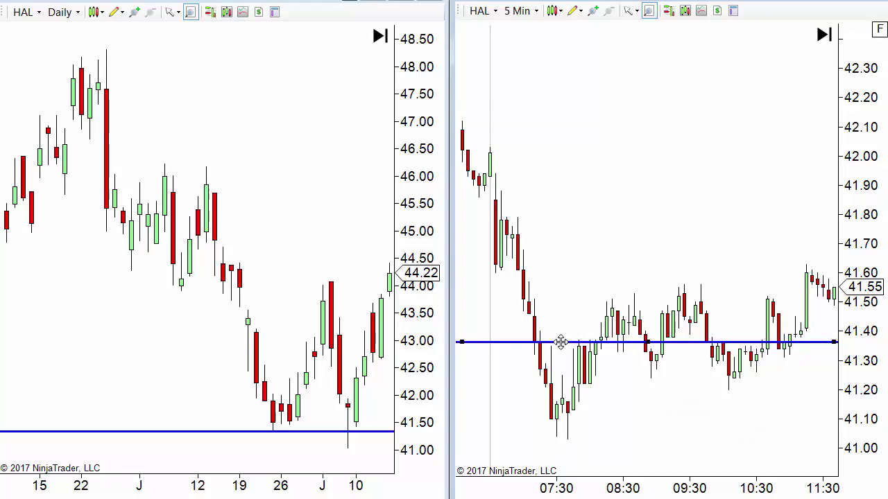
right_click(561, 341)
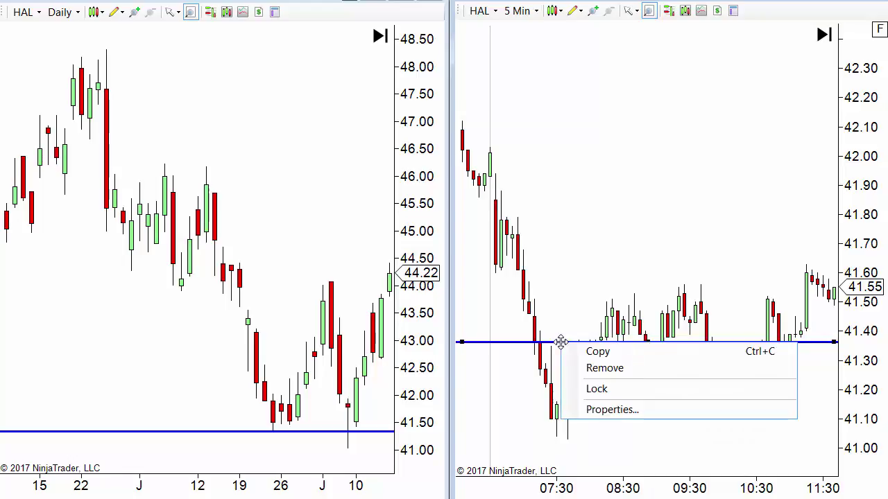
left_click(611, 411)
left_click(462, 238)
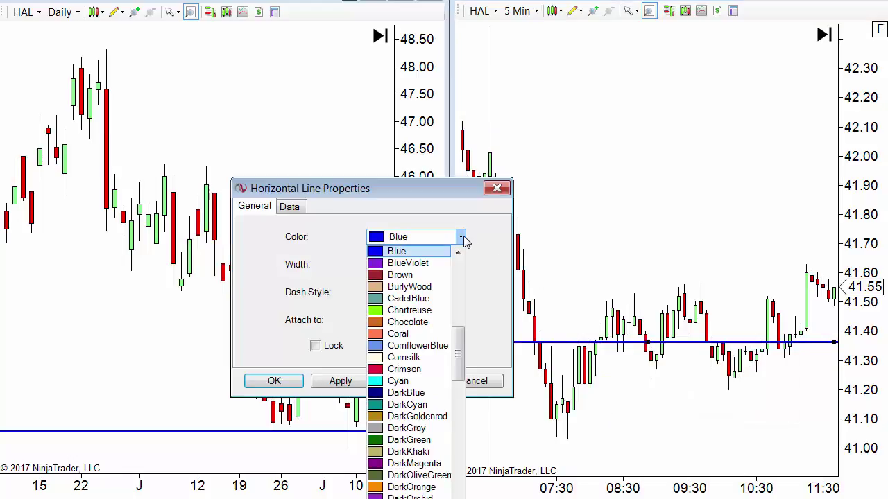
left_click_drag(460, 349, 461, 394)
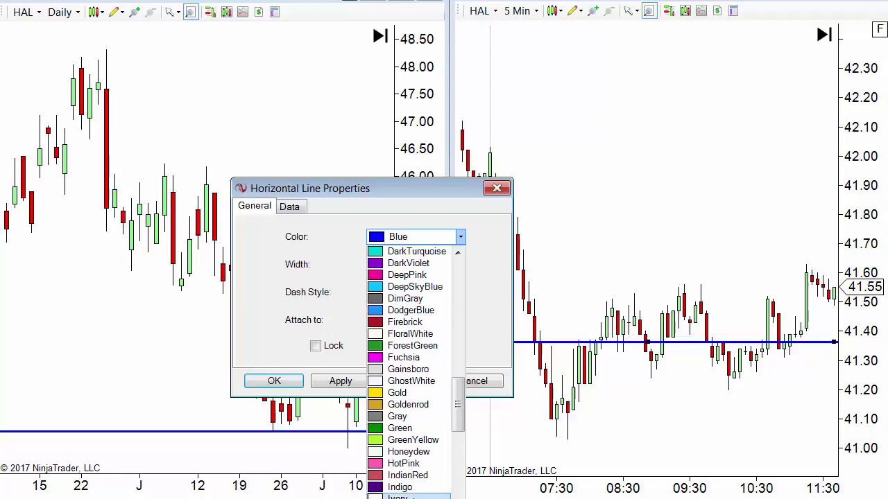
left_click(415, 497)
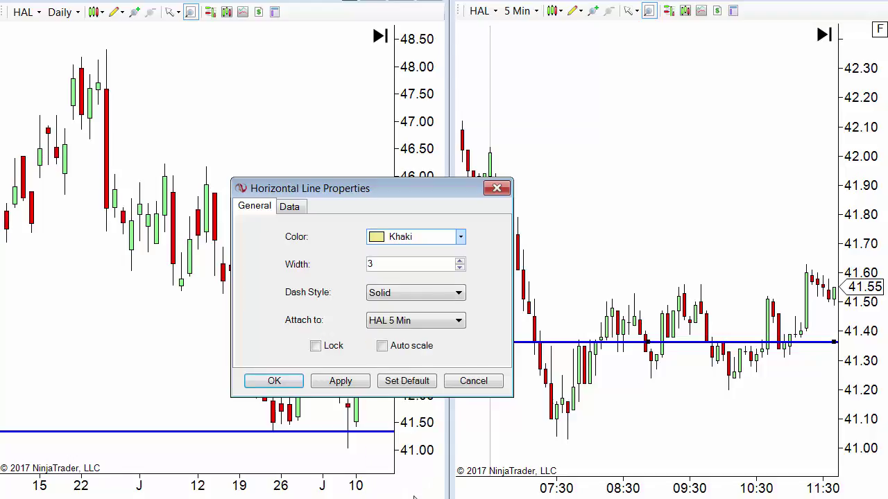
left_click(460, 262)
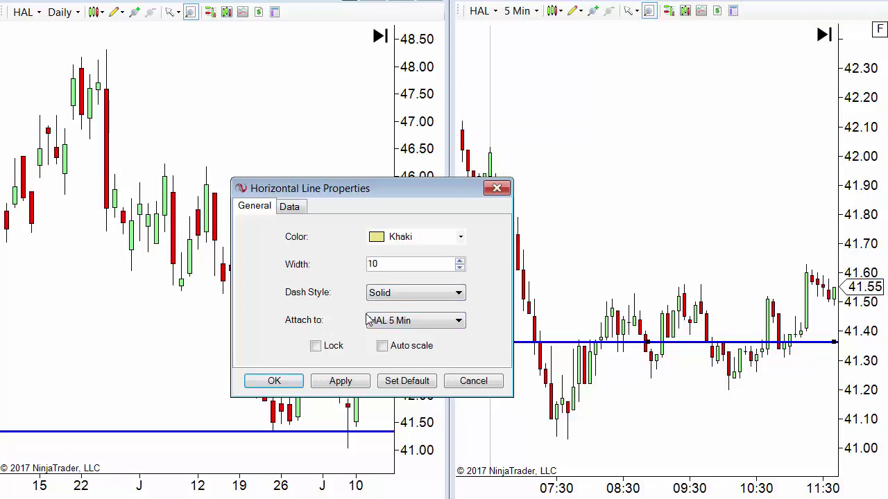
left_click(460, 237)
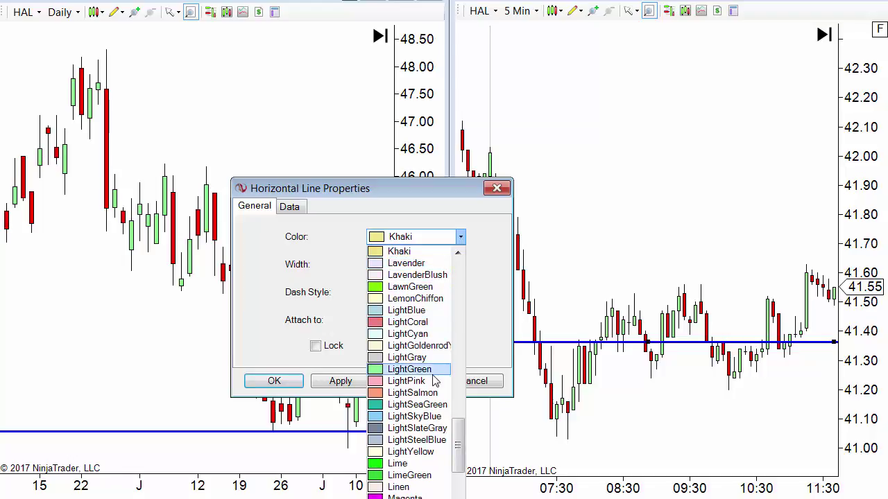
scroll(464, 280, "up", 10)
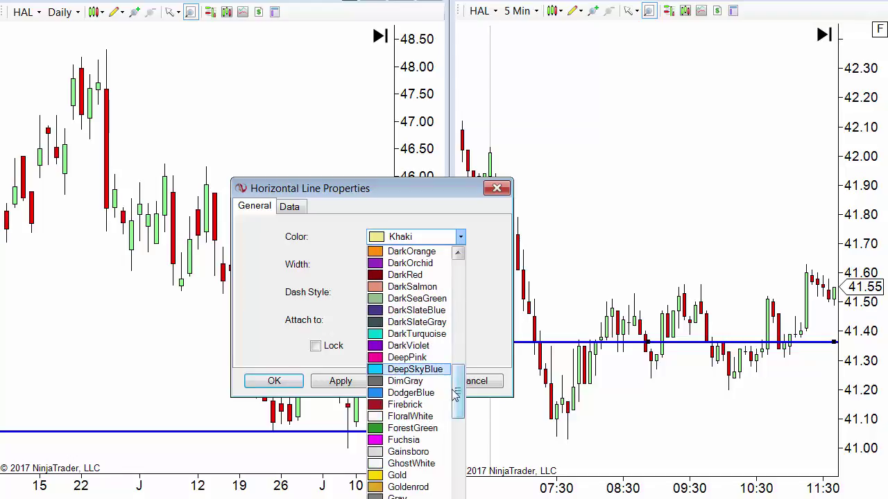
left_click(414, 477)
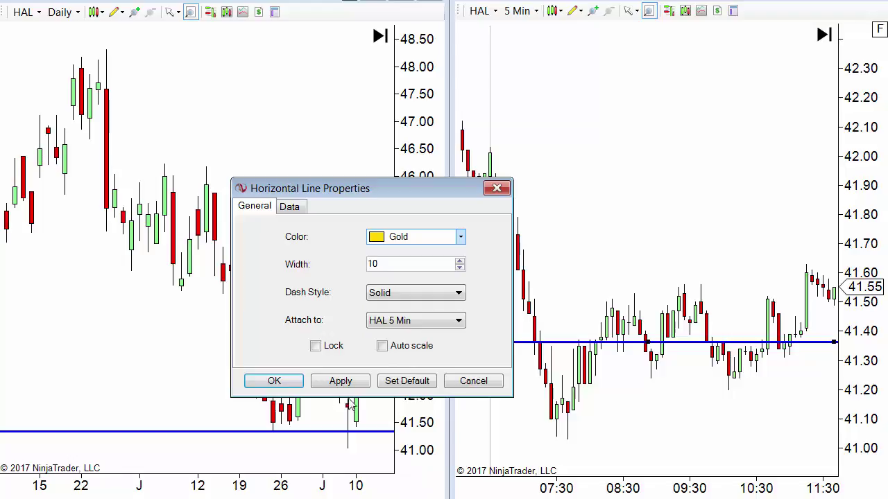
left_click(291, 384)
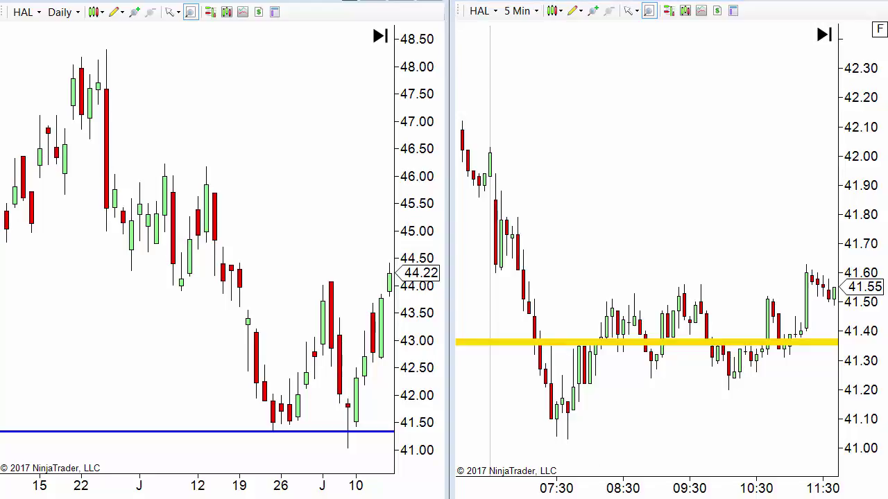
- Draw boxes over the 07:15 break, the 07:00–11:15 range, and the early-July daily bars at support
mouse_move(514, 326)
left_mouse_down()
mouse_move(565, 371)
mouse_move(568, 405)
left_mouse_up()
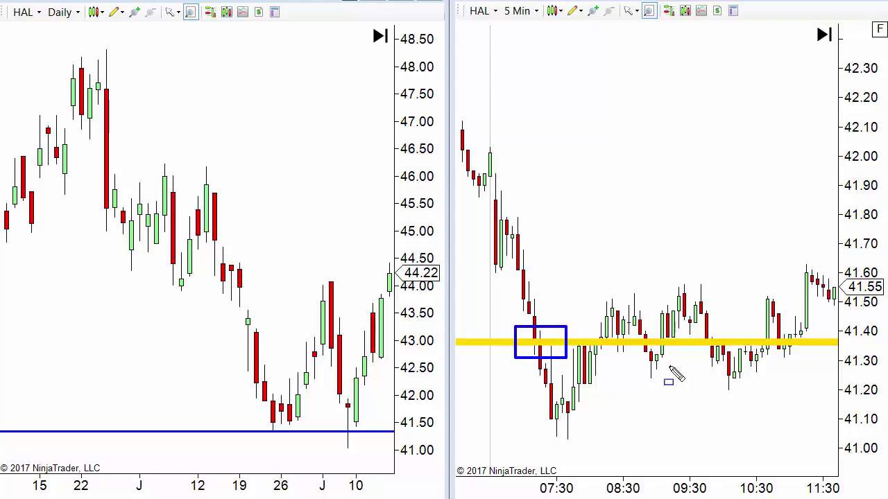
mouse_move(504, 292)
left_mouse_down()
mouse_move(520, 341)
mouse_move(589, 434)
mouse_move(819, 431)
left_mouse_up()
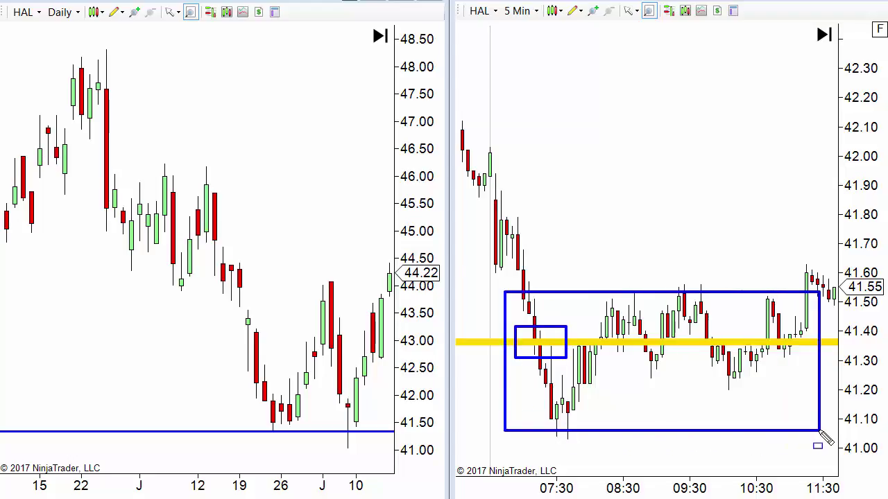
left_click_drag(335, 390, 362, 459)
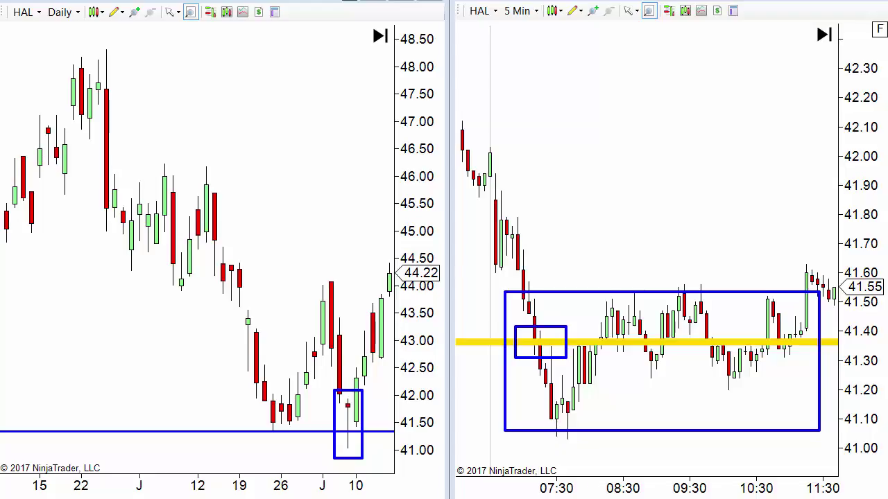
- Draw three zigzag arrows: down to the 07:30 low, up to the gold line, then down toward 09:00
left_click(497, 204)
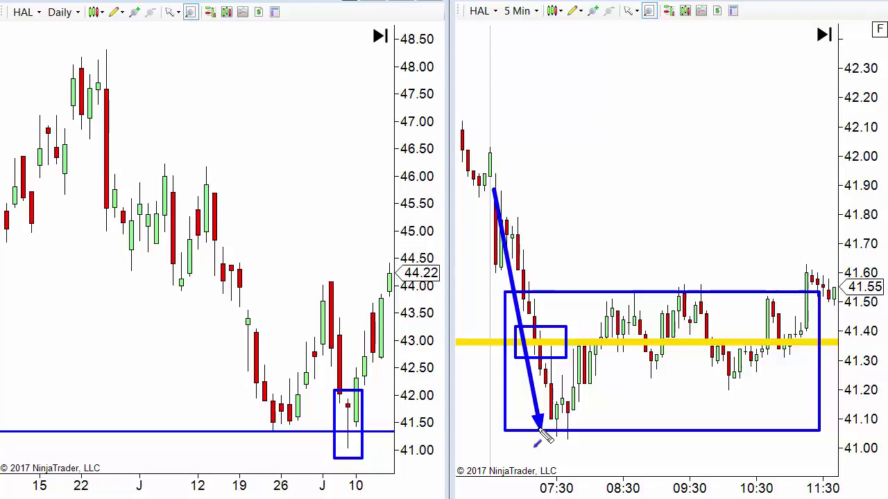
left_click(552, 427)
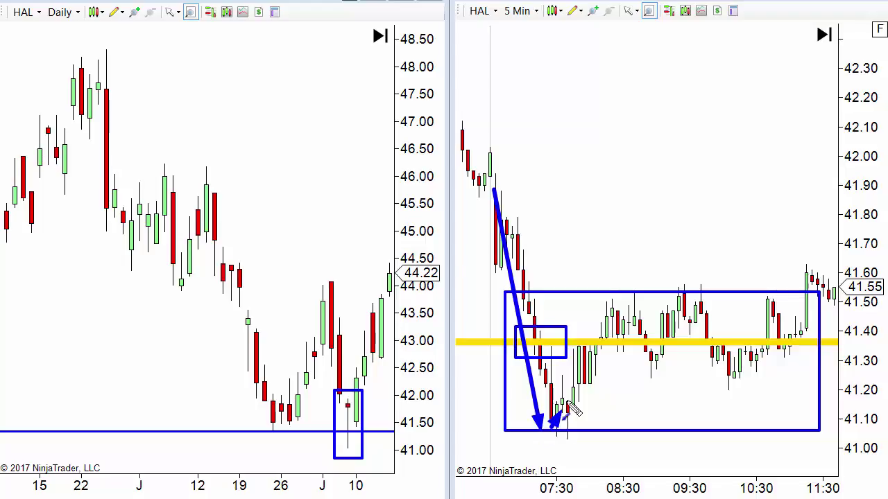
left_click(603, 345)
left_click(660, 469)
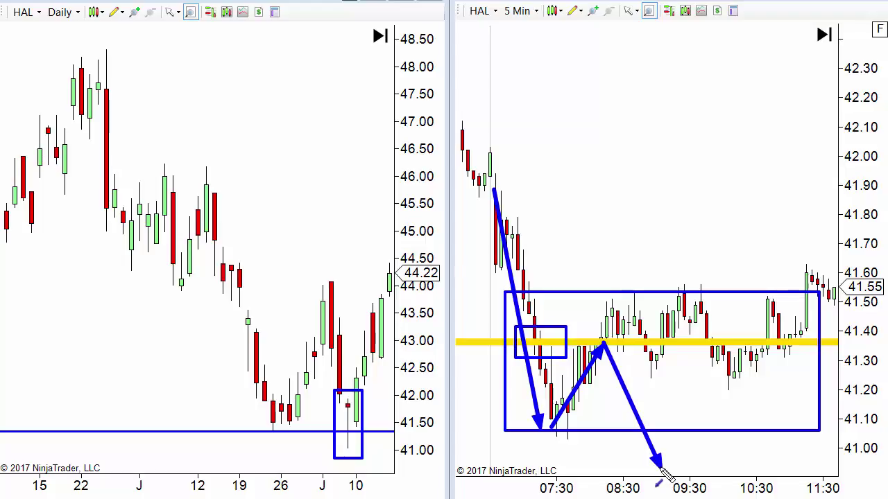